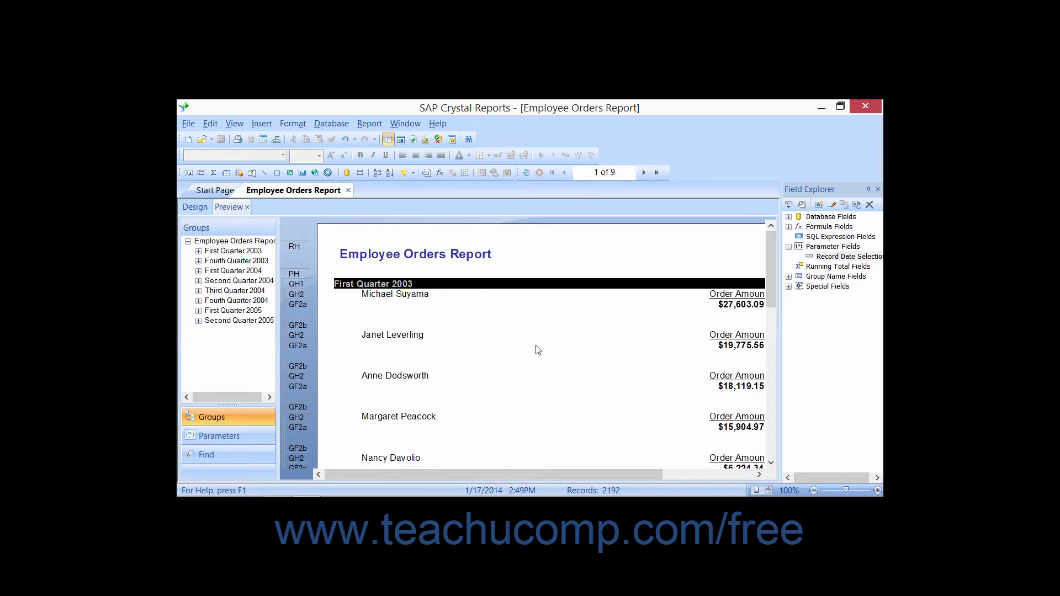
# Open the Select Expert and choose Orders.Order Date as the field to filter records by.
pyautogui.click(831, 259)
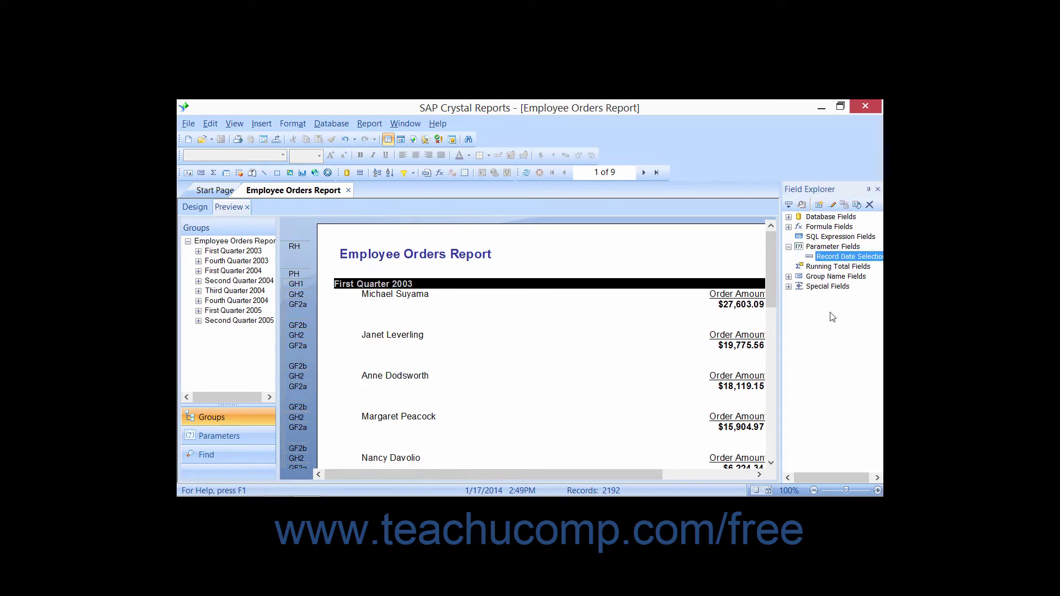
pyautogui.click(402, 174)
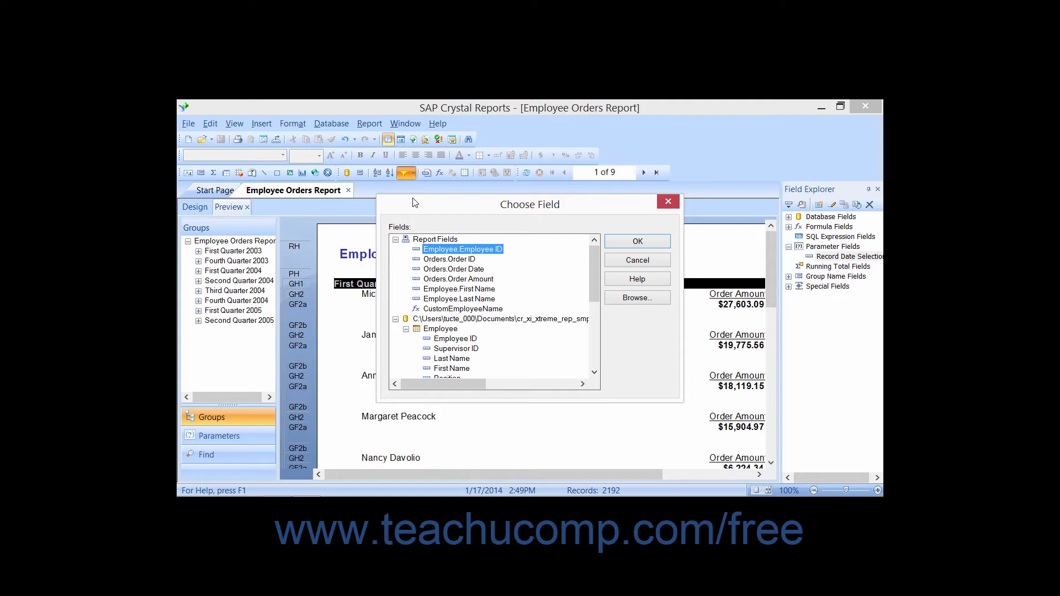
pyautogui.click(462, 269)
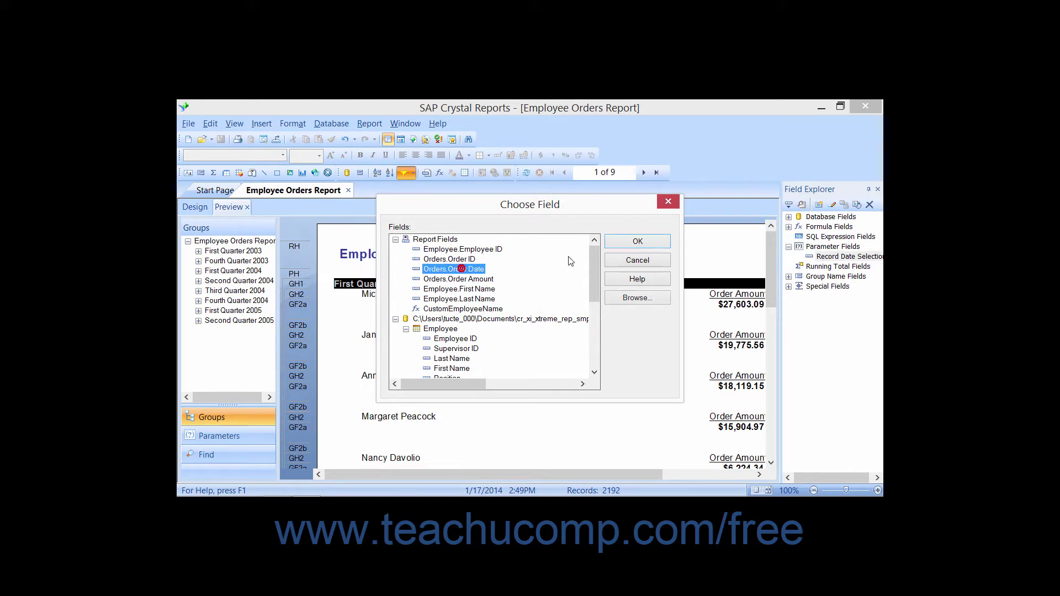
pyautogui.click(621, 242)
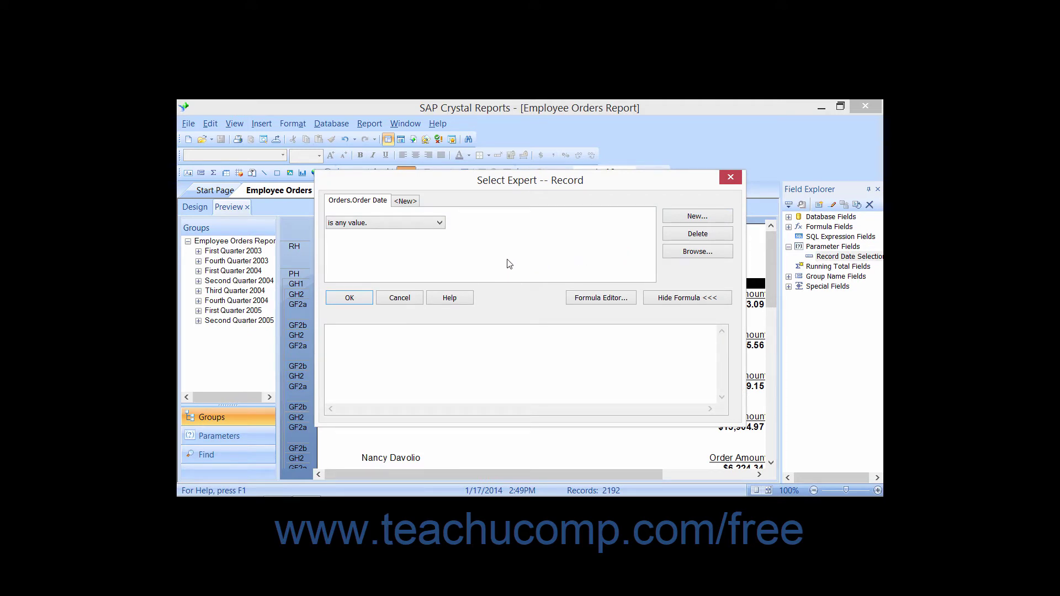
# Set the Order Date condition to 'is equal to' {?Record Date Selection} and apply the filter.
pyautogui.click(439, 223)
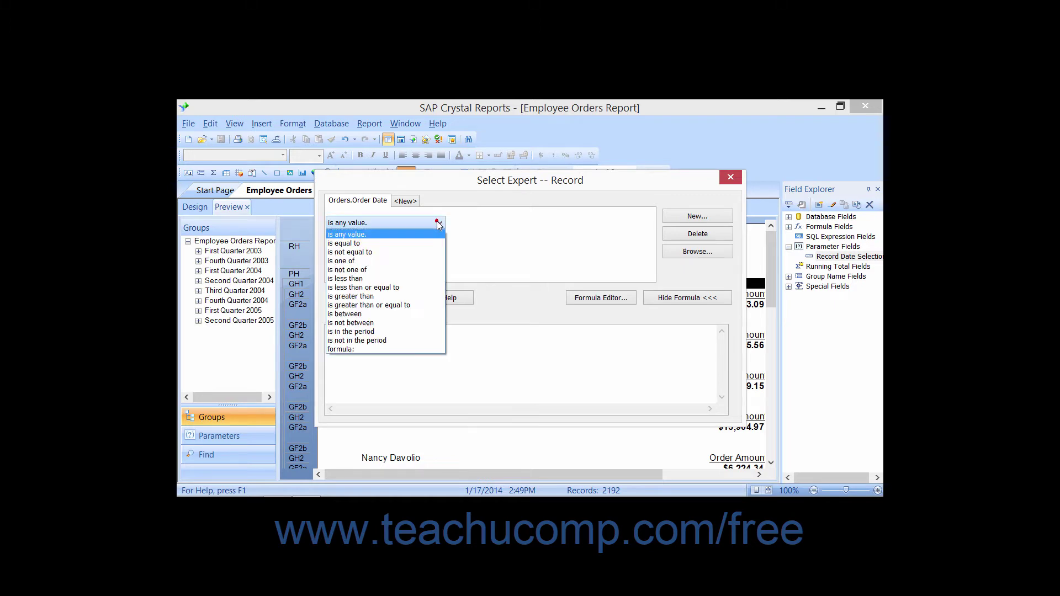
pyautogui.click(423, 243)
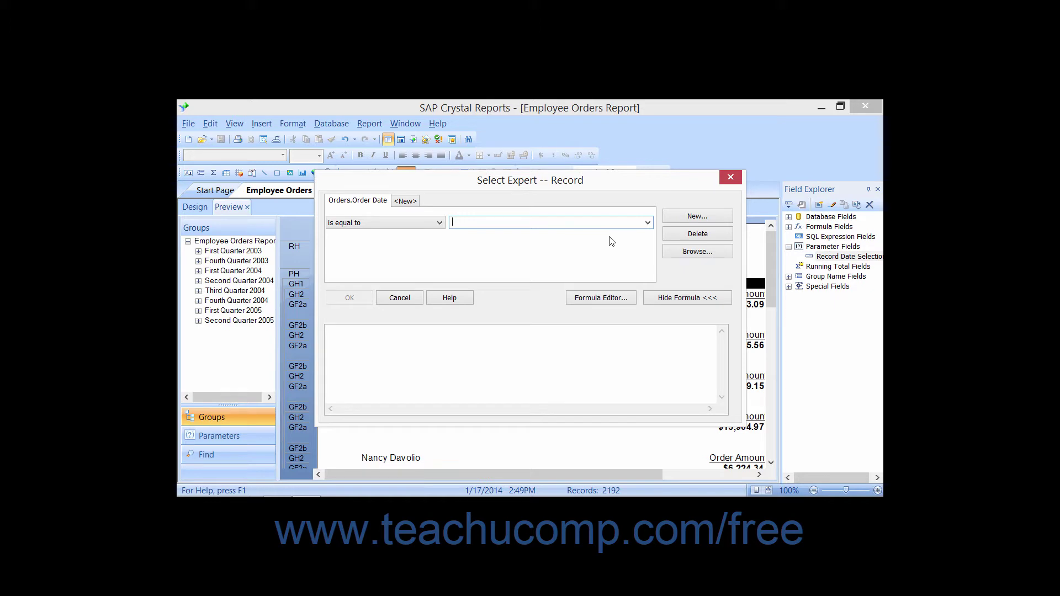
pyautogui.click(648, 223)
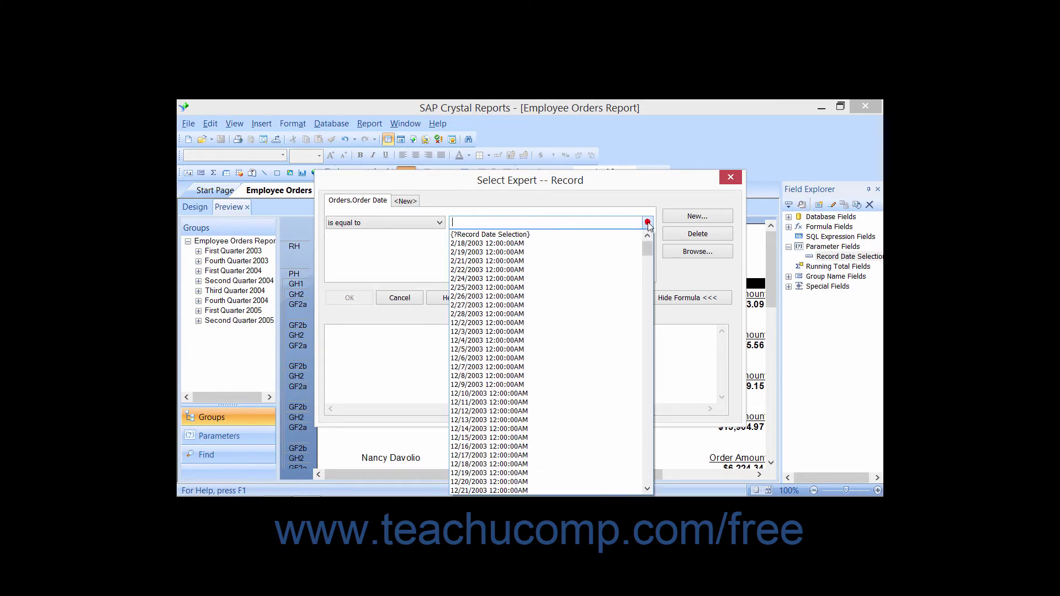
pyautogui.click(560, 236)
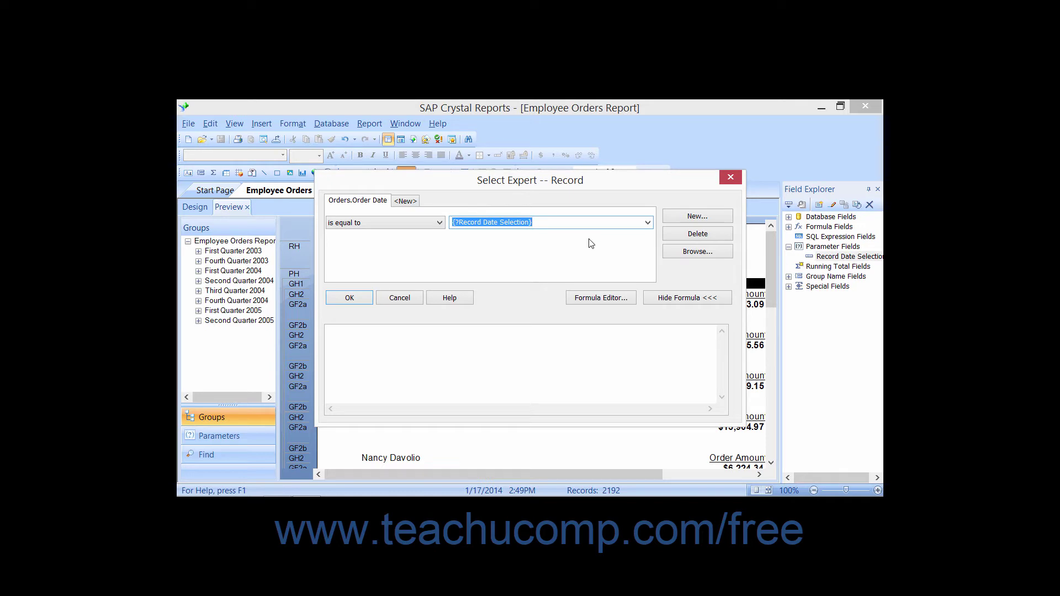
pyautogui.click(350, 298)
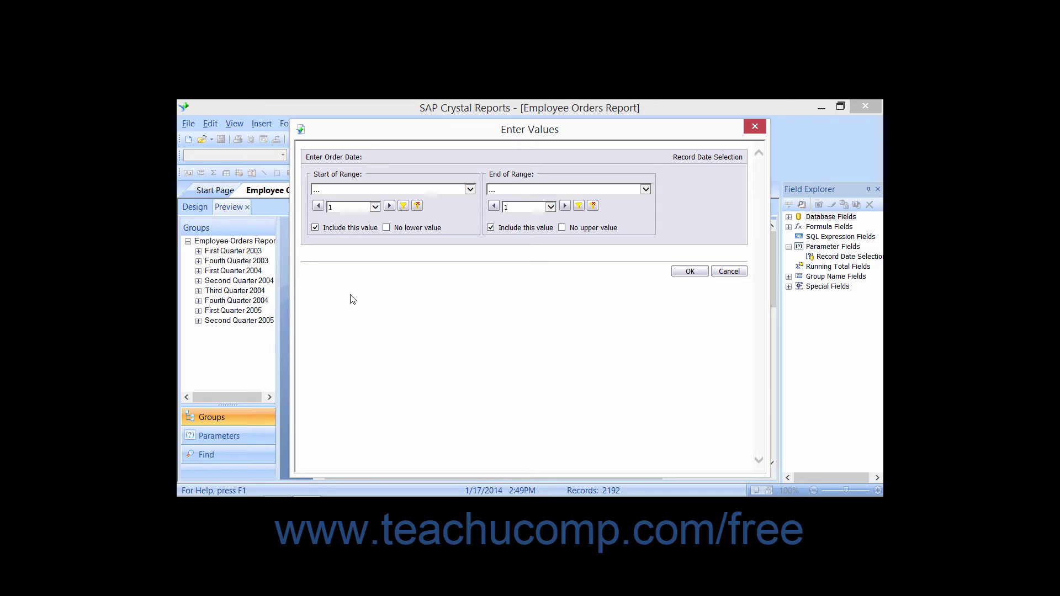
# Enter an Order Date range starting at 1/1/2005 with no upper value and apply it.
pyautogui.click(471, 189)
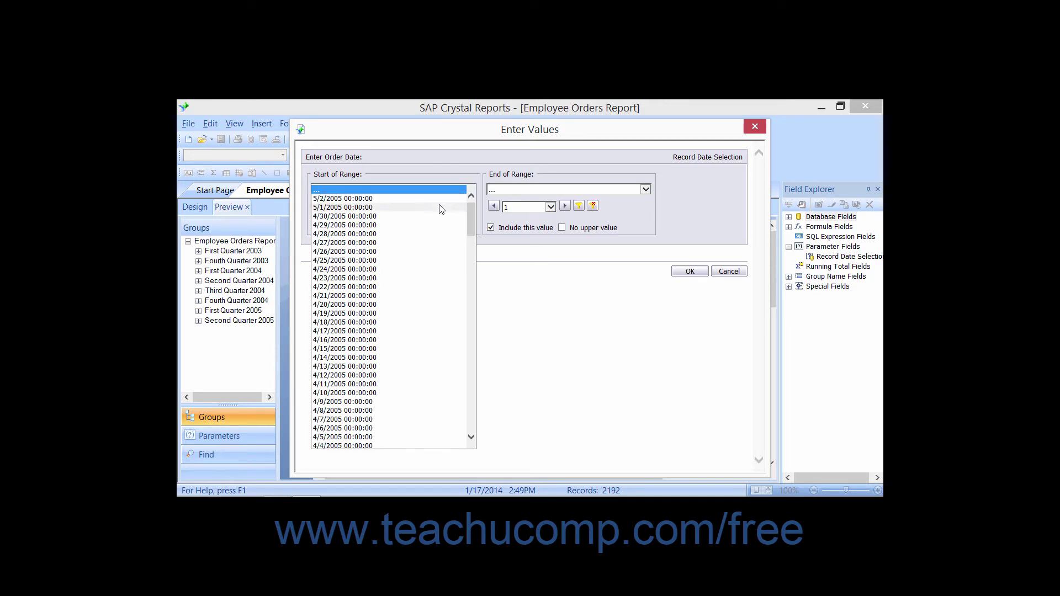
pyautogui.scroll(-13, 428, 238)
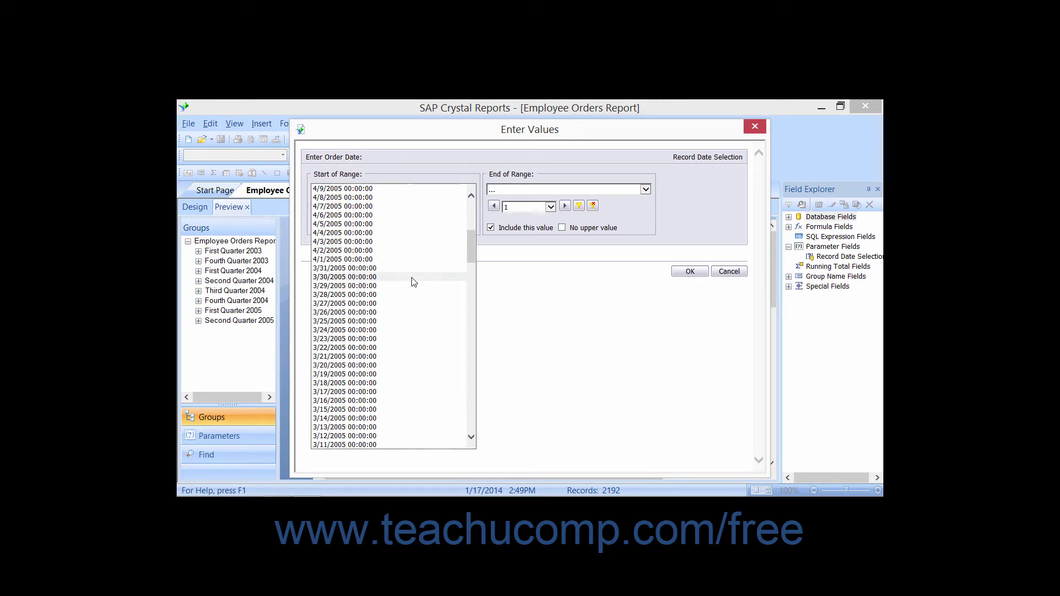
pyautogui.scroll(-16, 414, 282)
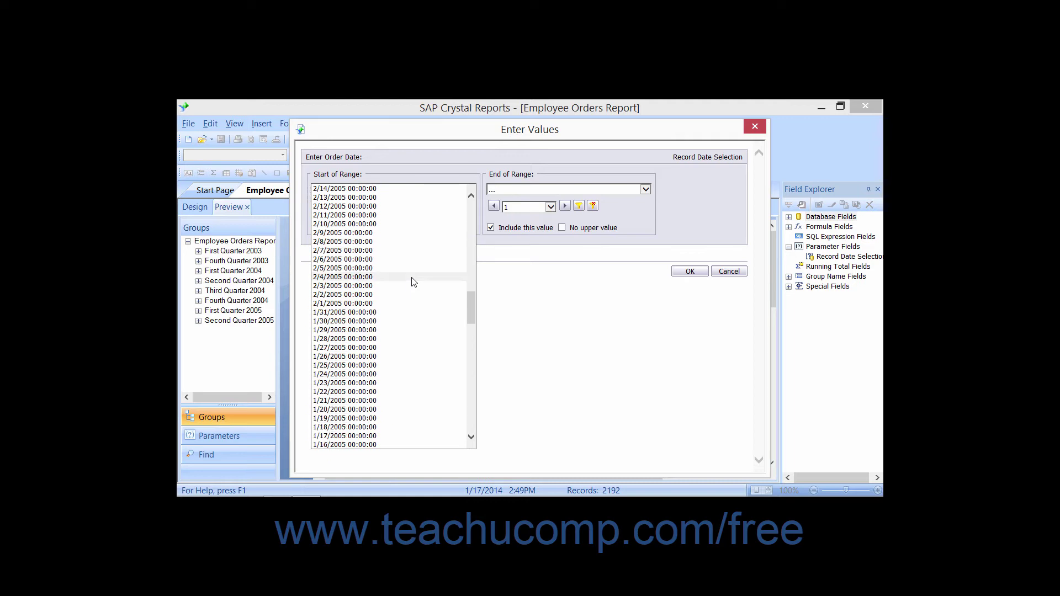
pyautogui.scroll(-8, 414, 282)
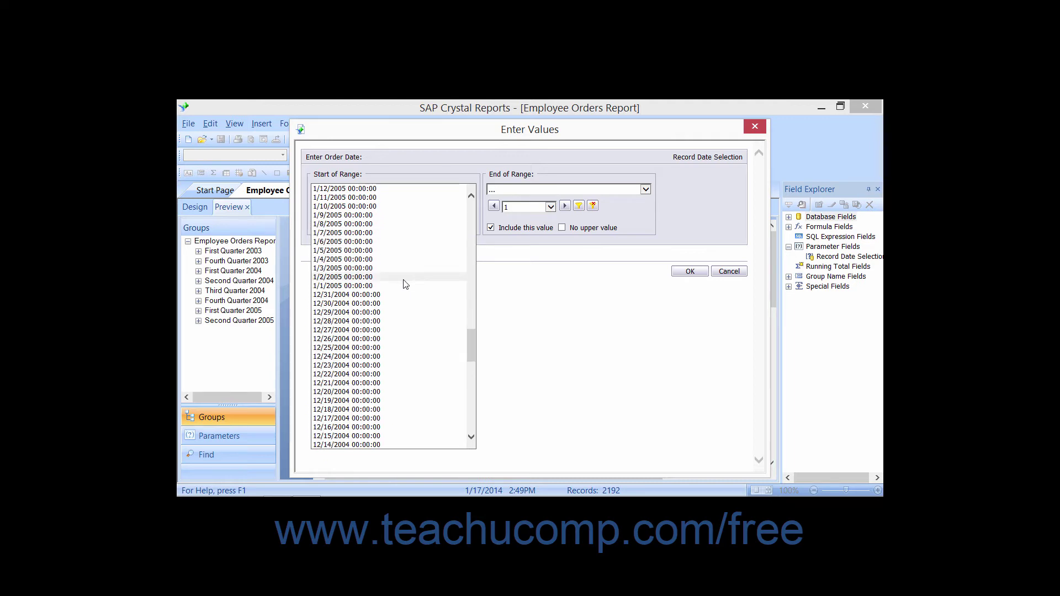
pyautogui.click(377, 285)
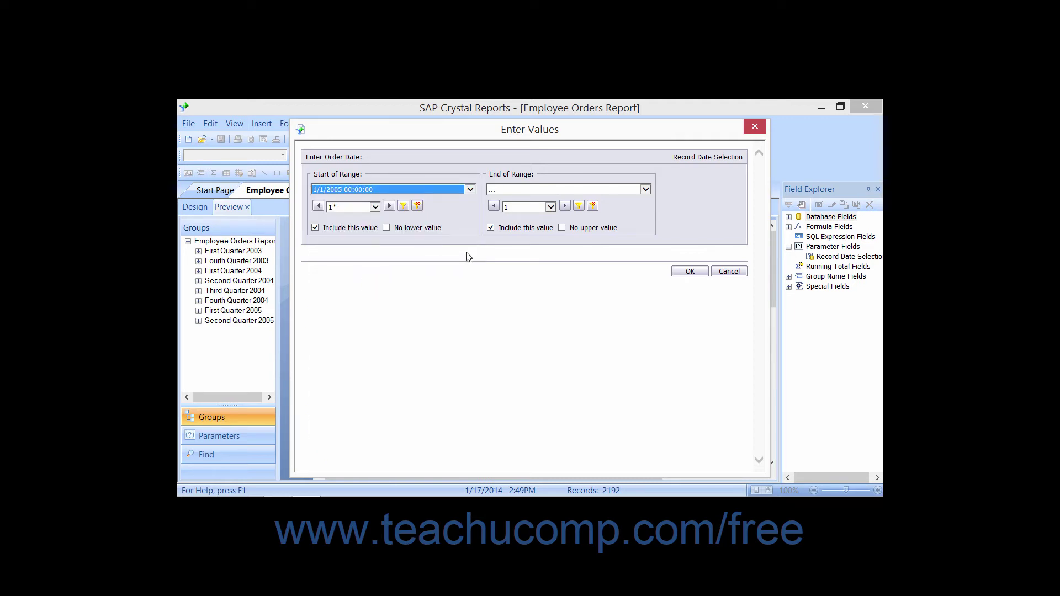
pyautogui.click(387, 227)
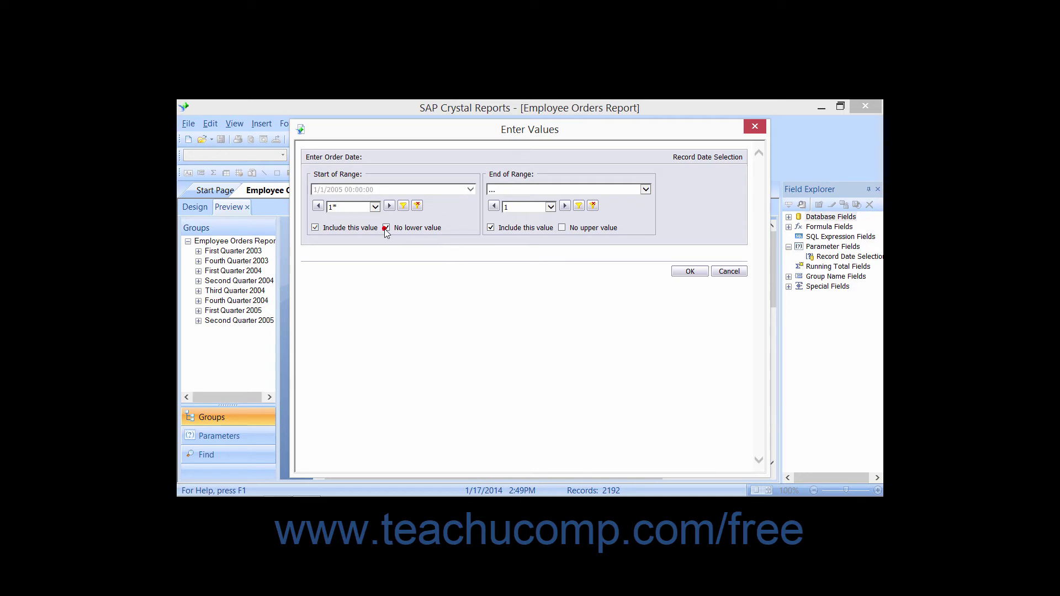
pyautogui.click(386, 227)
pyautogui.click(563, 228)
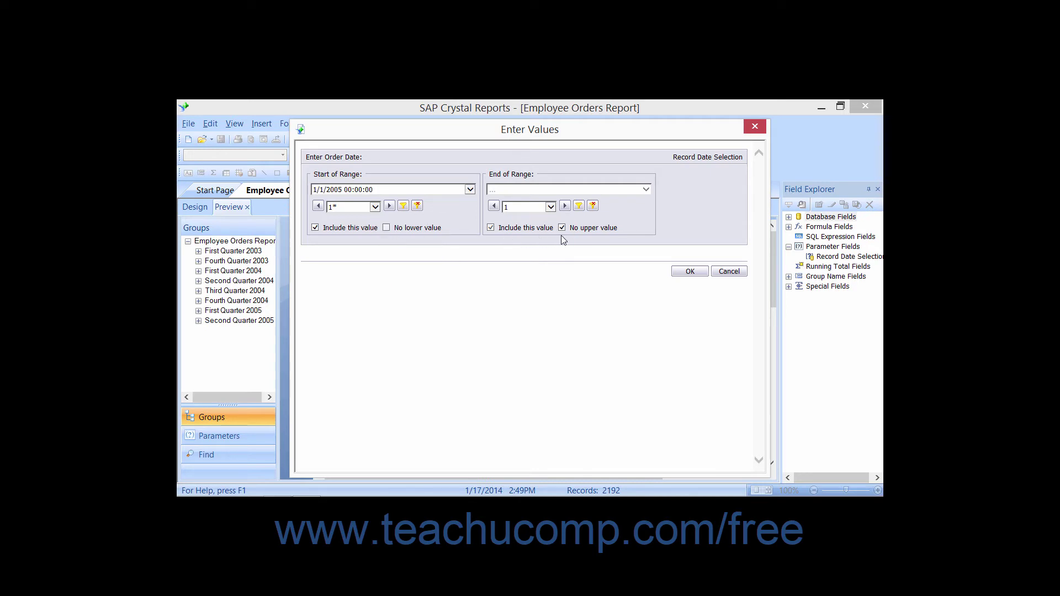
pyautogui.click(680, 273)
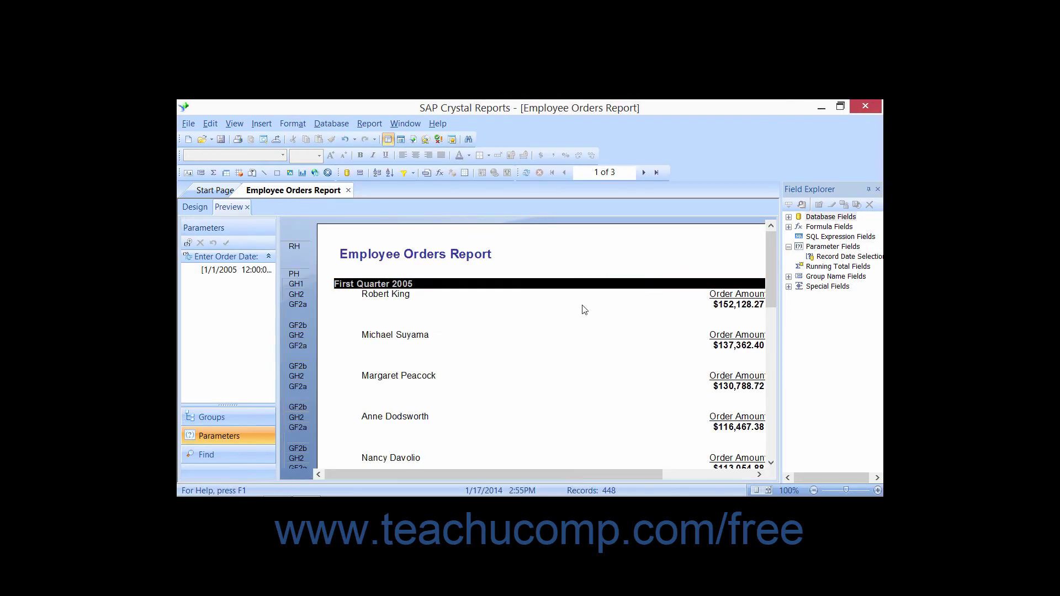
# Show the group tree listing First and Second Quarter 2005, then switch to Design and back to Preview.
pyautogui.click(228, 417)
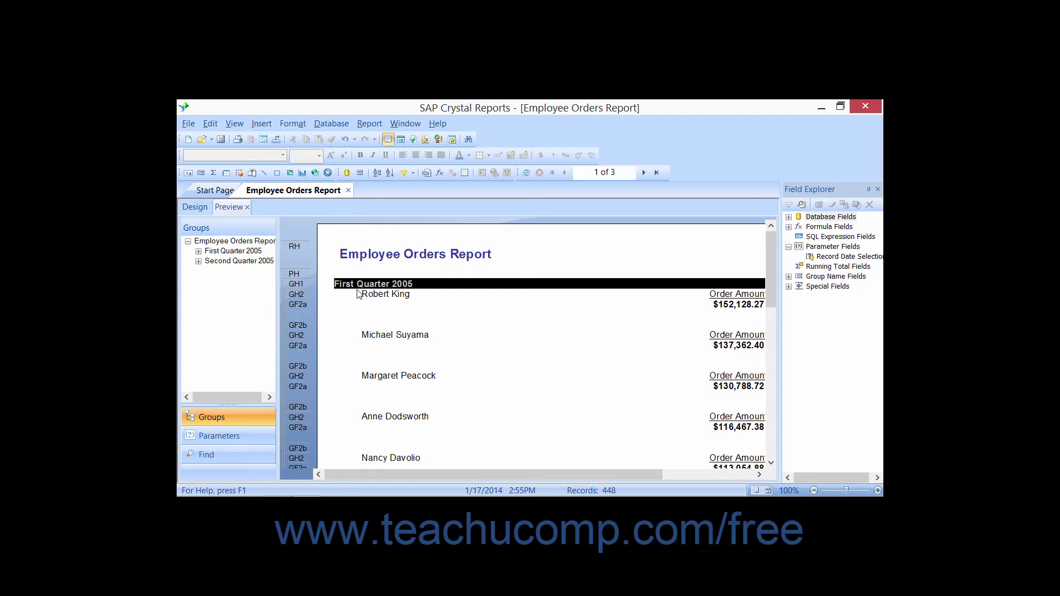
pyautogui.click(188, 210)
pyautogui.click(227, 208)
# Refresh the report data from the Report menu, choosing to prompt for new parameter values.
pyautogui.click(371, 125)
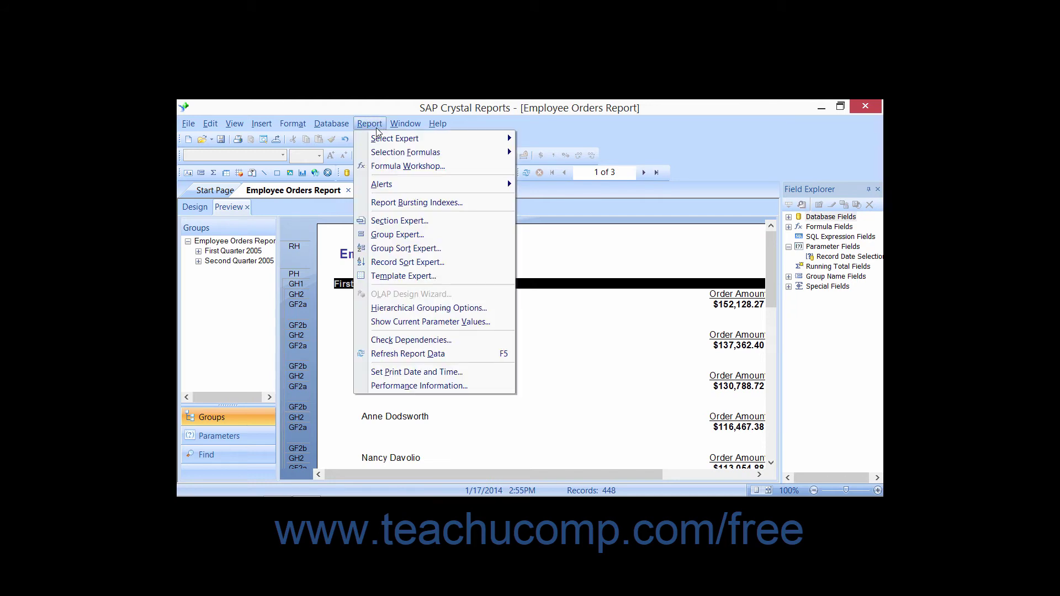
pyautogui.click(390, 354)
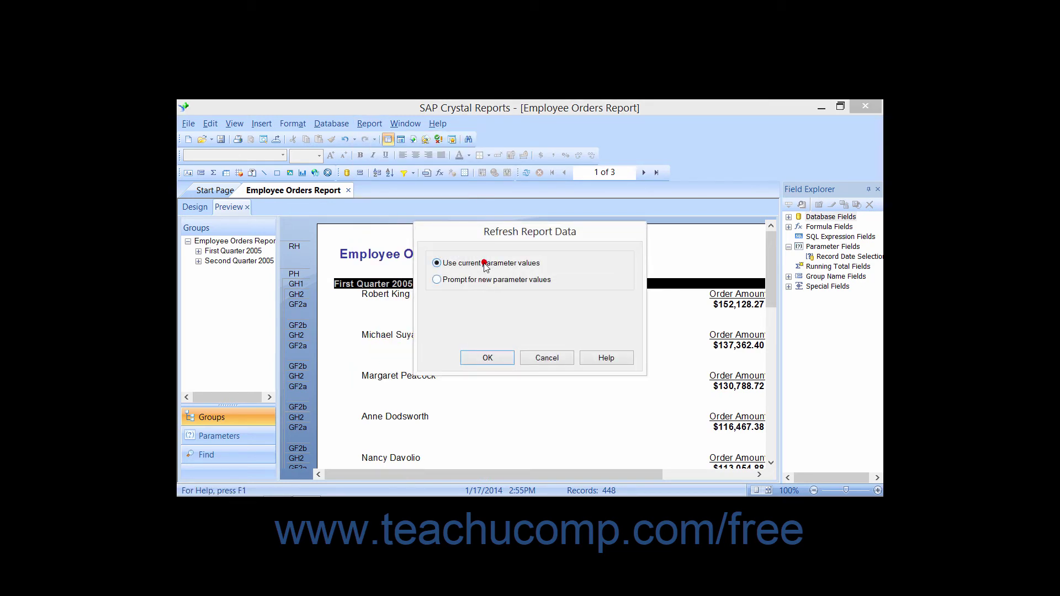
pyautogui.click(439, 282)
# Confirm the refresh and set the Order Date End of Range to 1/1/2005.
pyautogui.click(502, 357)
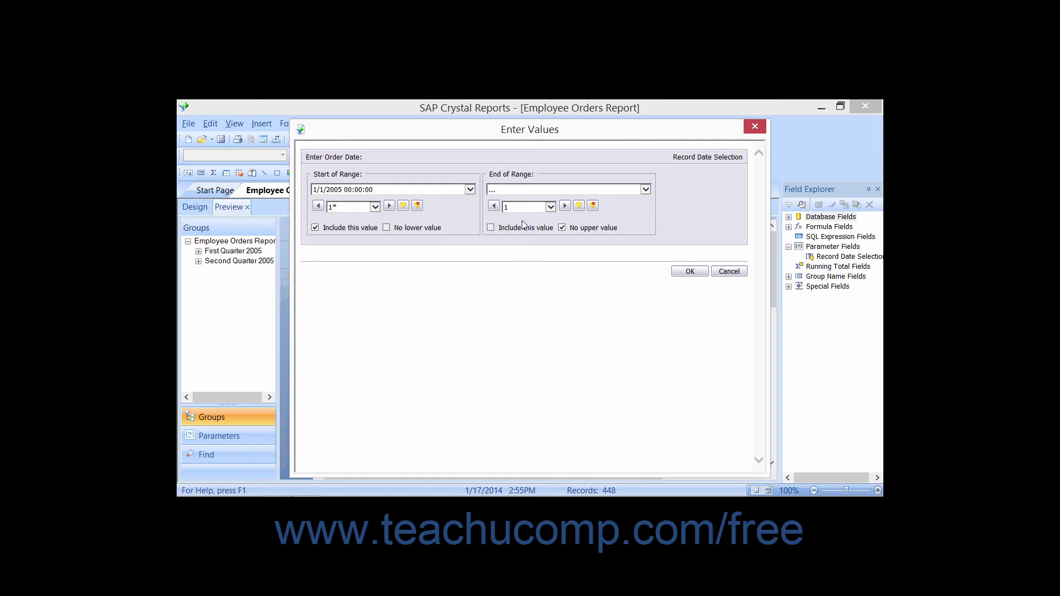
pyautogui.click(512, 130)
pyautogui.click(645, 189)
pyautogui.scroll(-8, 596, 296)
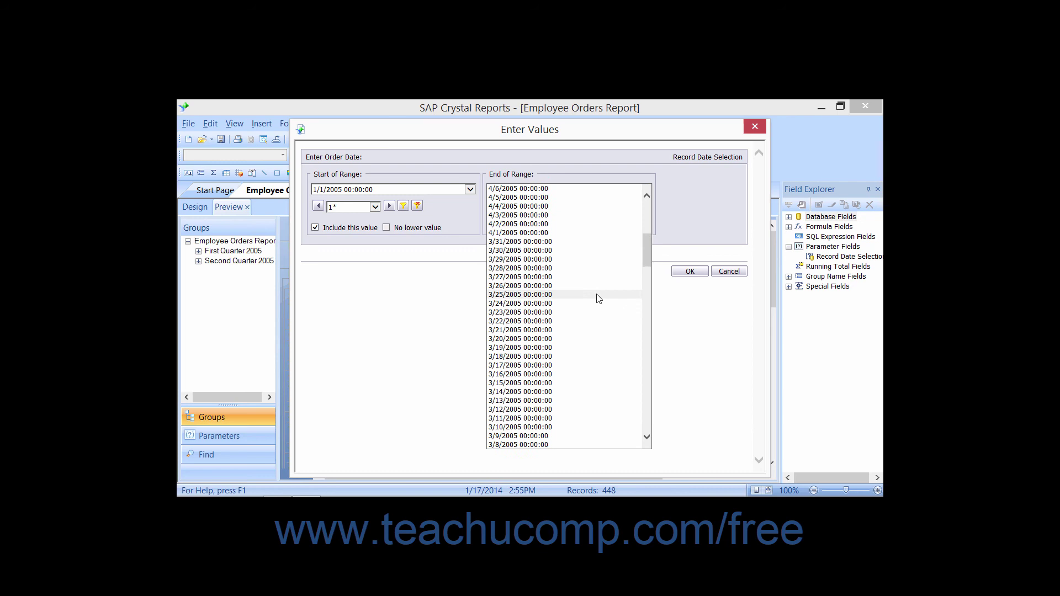
pyautogui.scroll(-18, 600, 298)
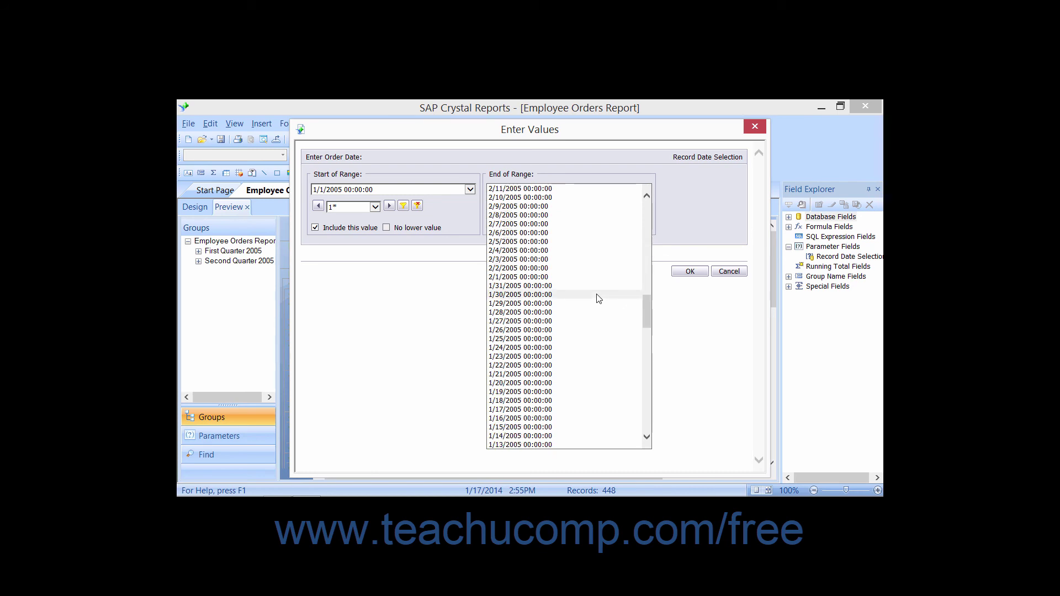
pyautogui.scroll(-7, 568, 294)
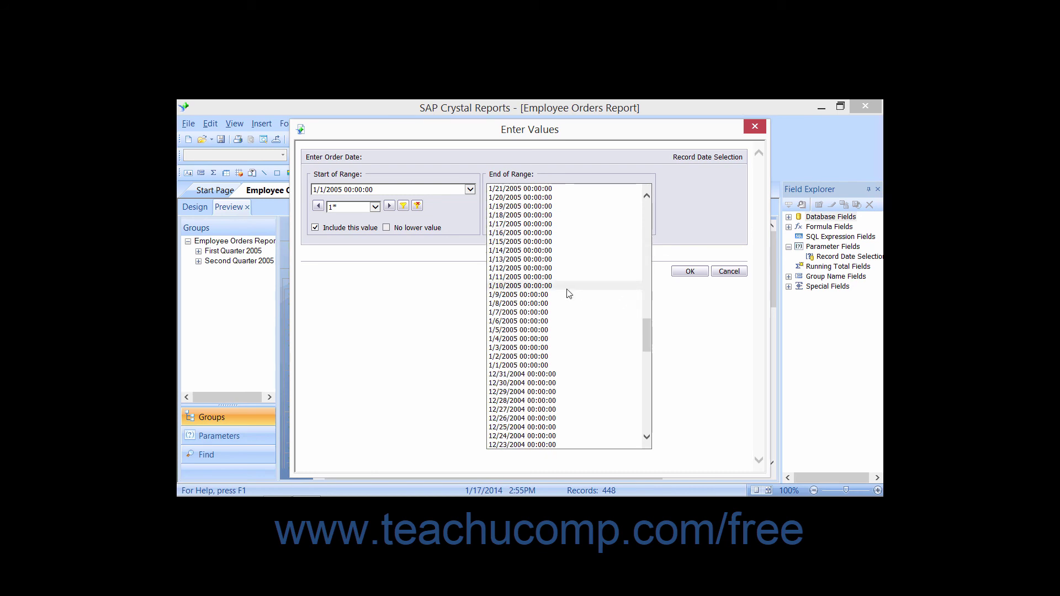
pyautogui.click(550, 366)
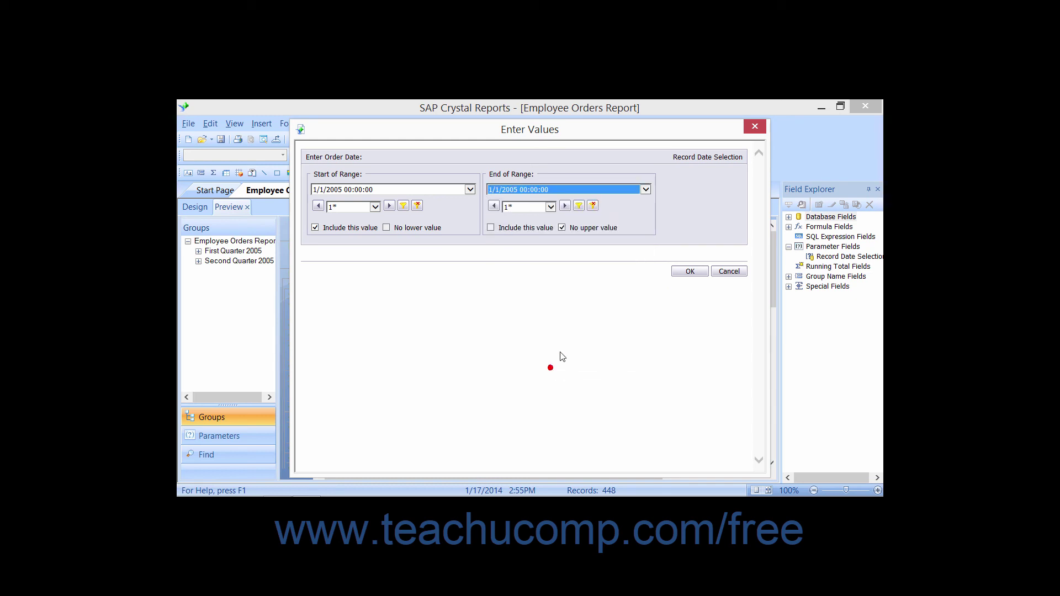
# Clear No upper value and set No lower value, leaving the 1/1/2005 end excluded.
pyautogui.click(387, 228)
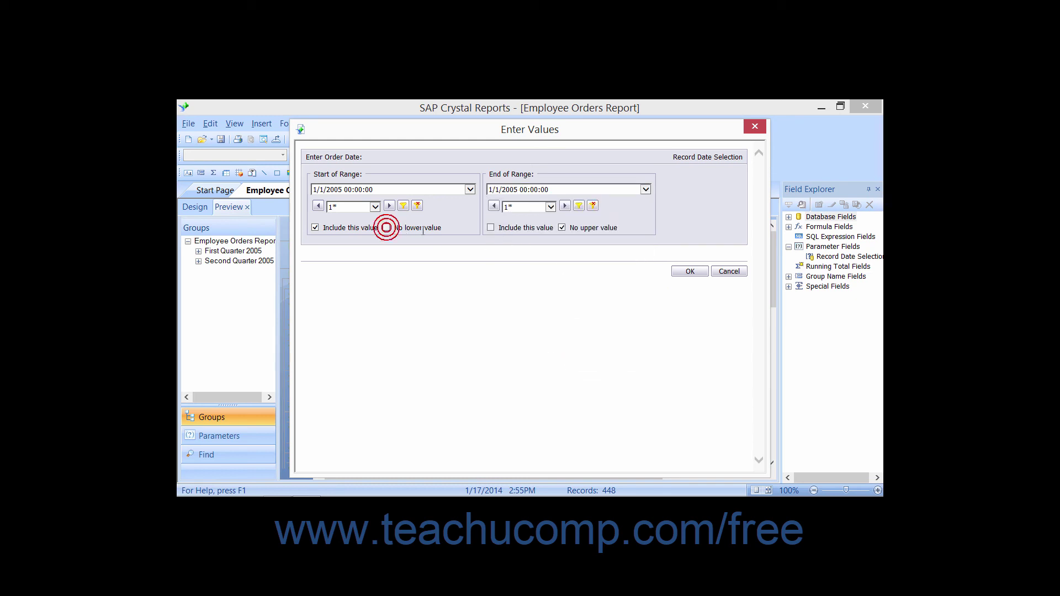
pyautogui.click(386, 227)
pyautogui.click(562, 228)
pyautogui.click(386, 228)
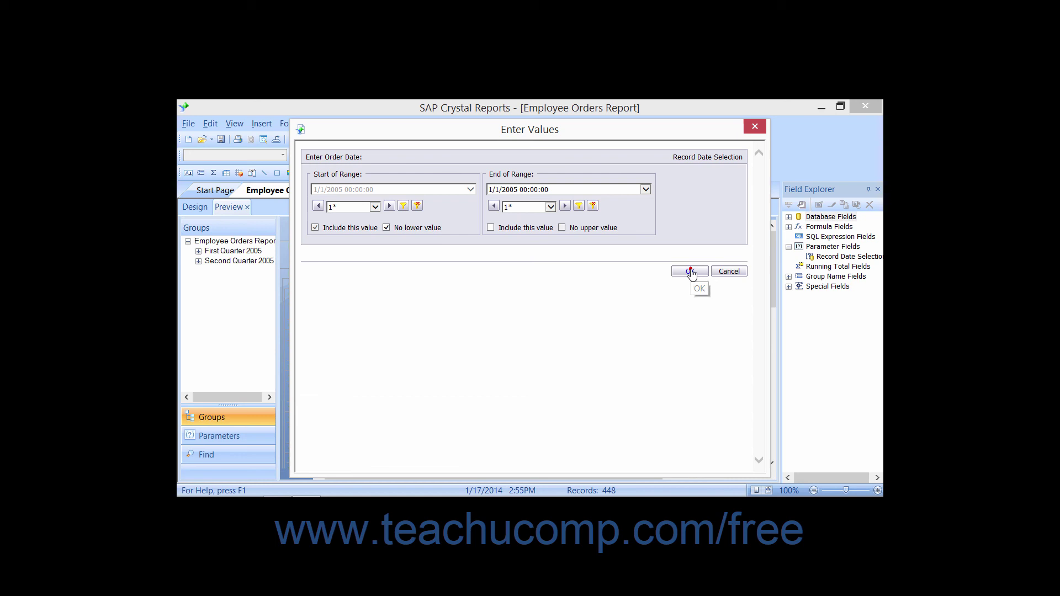
# Apply the open-start range ending before 1/1/2005 to rerun the report.
pyautogui.click(691, 272)
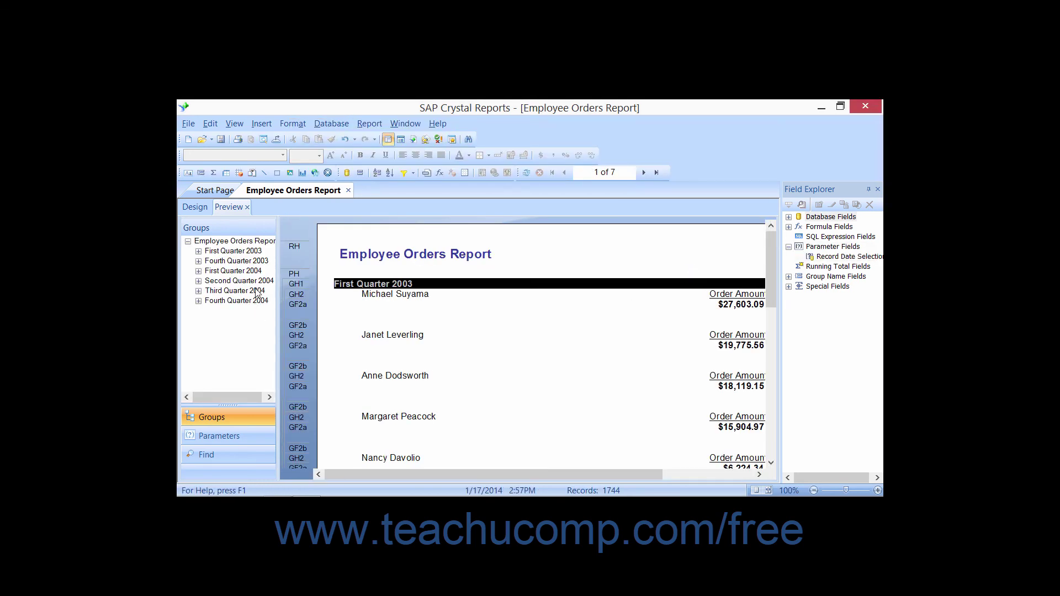